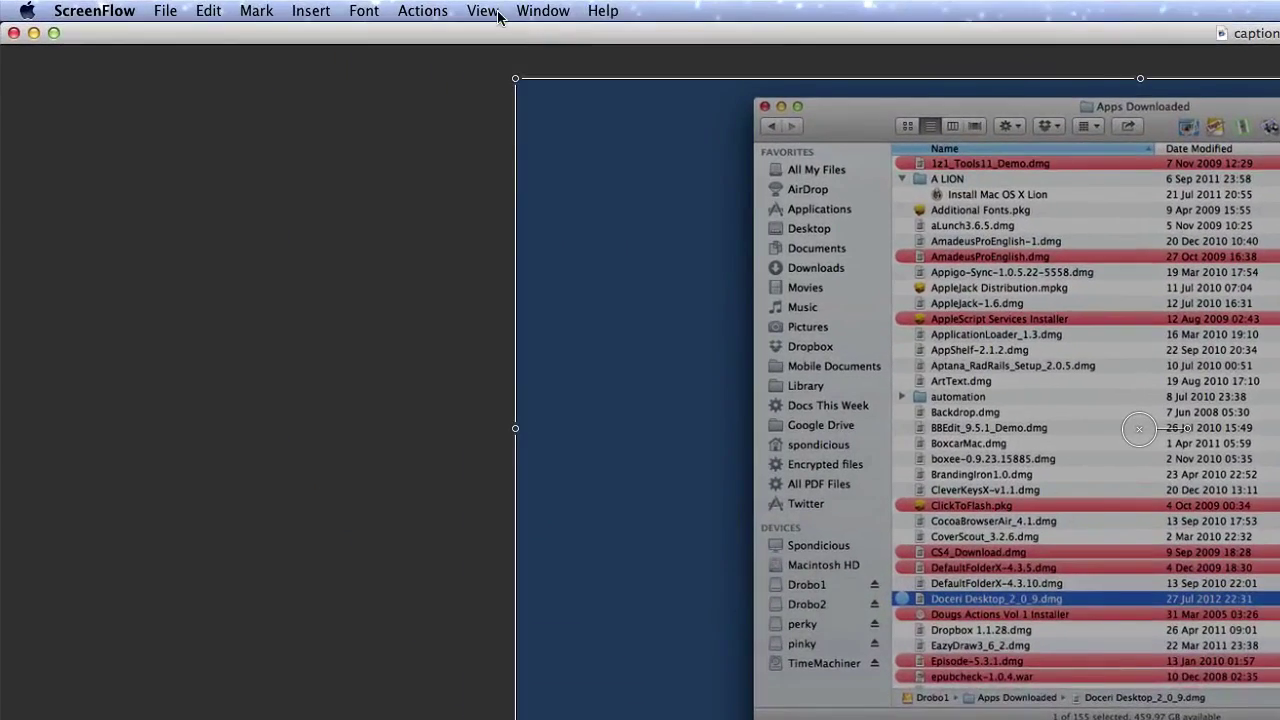
- Turn on Show Caption Track in the View menu so the timed caption clips appear on the timeline
click(242, 6)
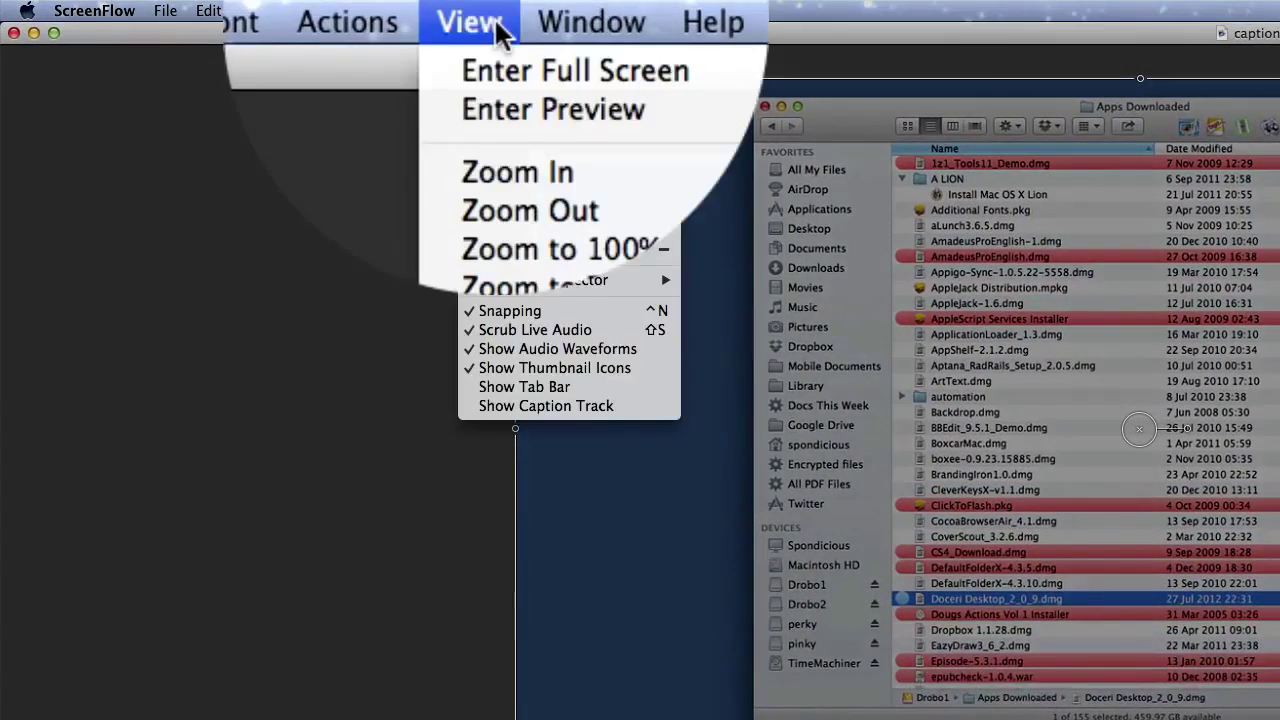
click(588, 175)
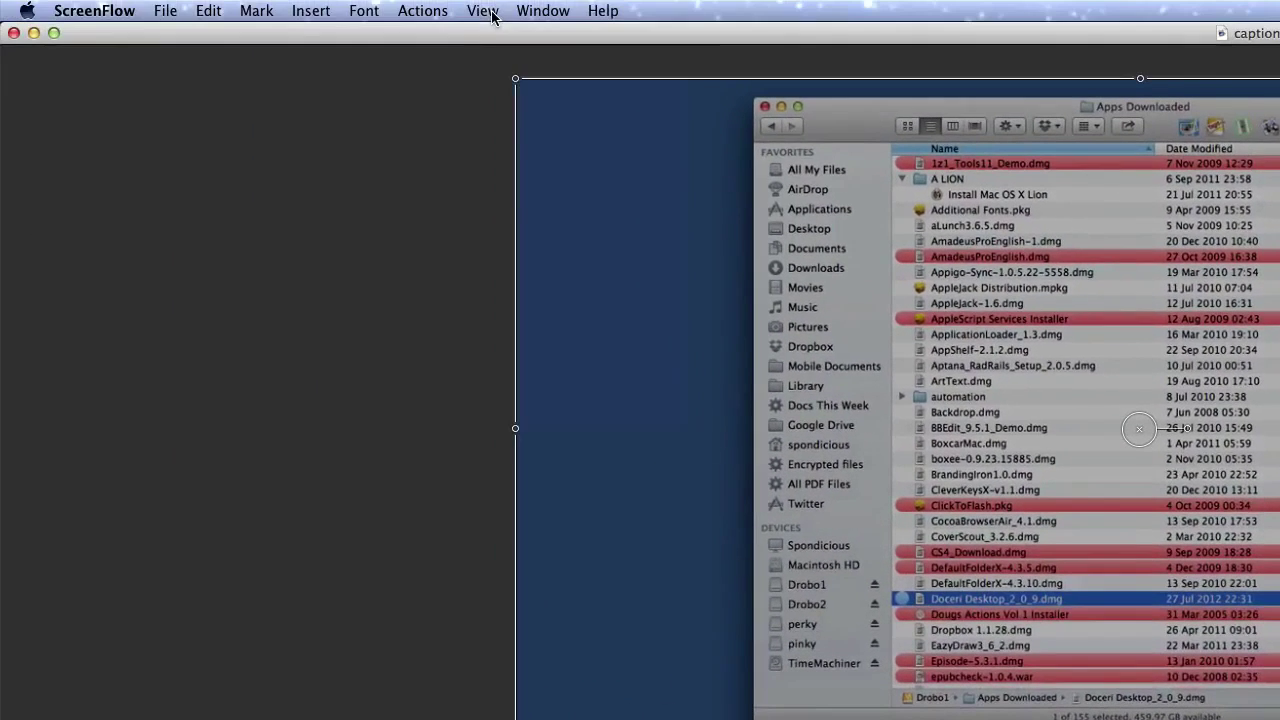
click(484, 11)
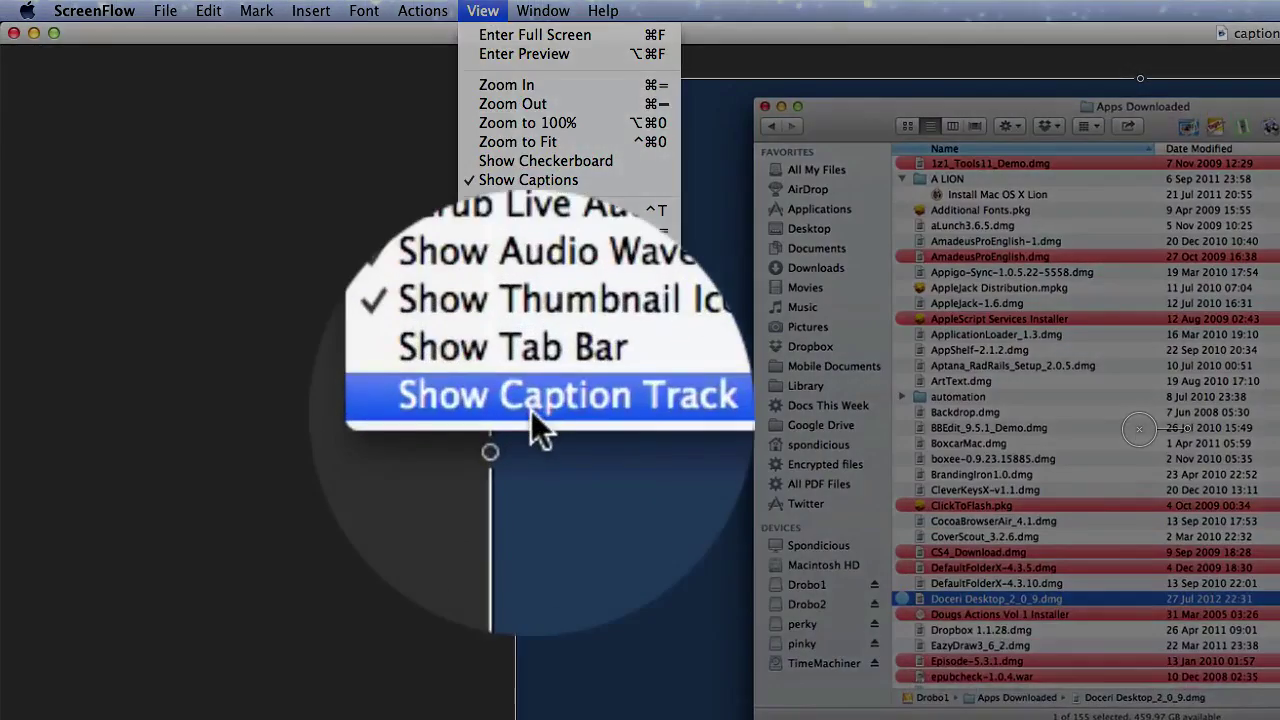
click(531, 406)
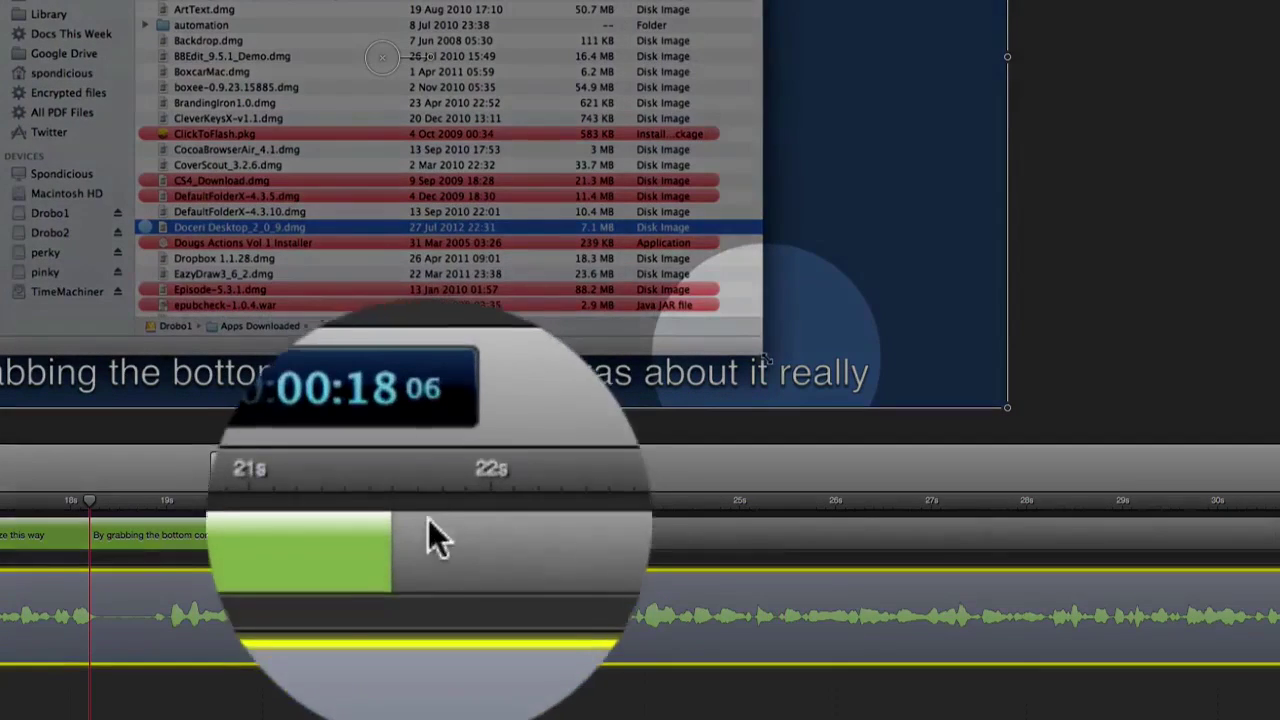
- Dictate the caption 'But now much you can do is to go to any of the sides' after the last clip, then play it back
click(418, 503)
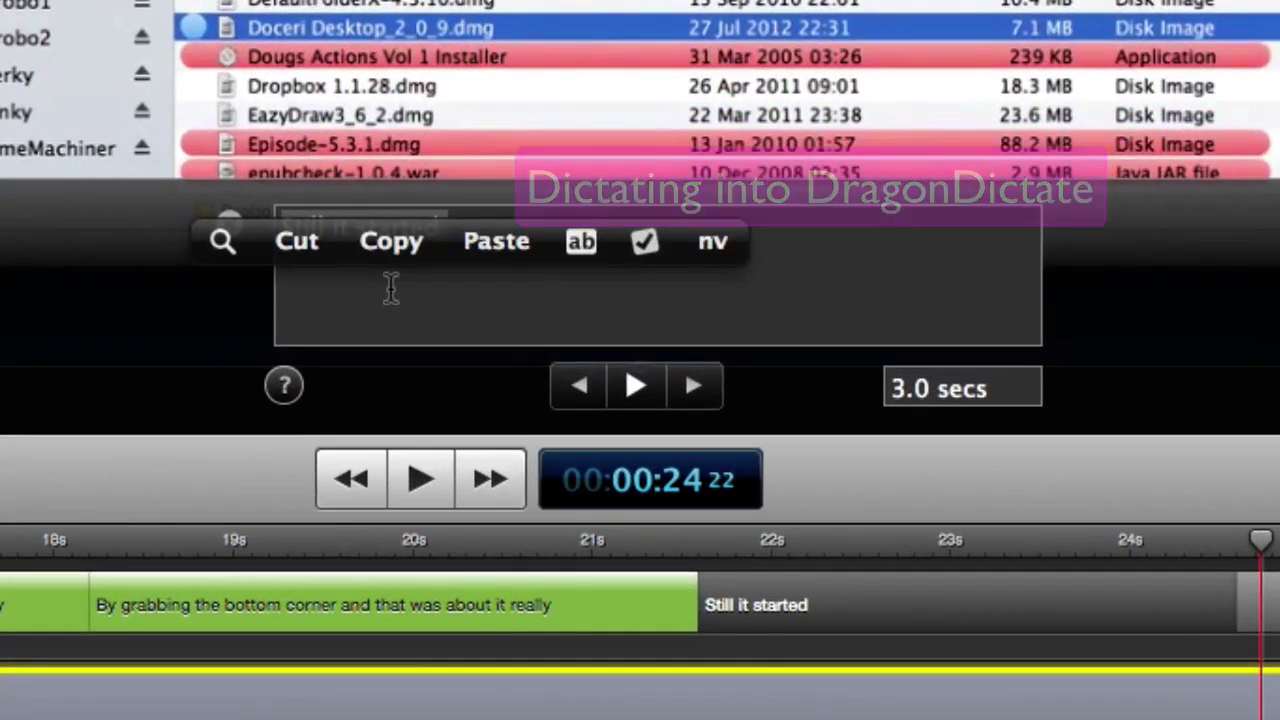
key(BackSpace)
key(BackSpace)
key(BackSpace)
key(BackSpace)
key(BackSpace)
key(BackSpace)
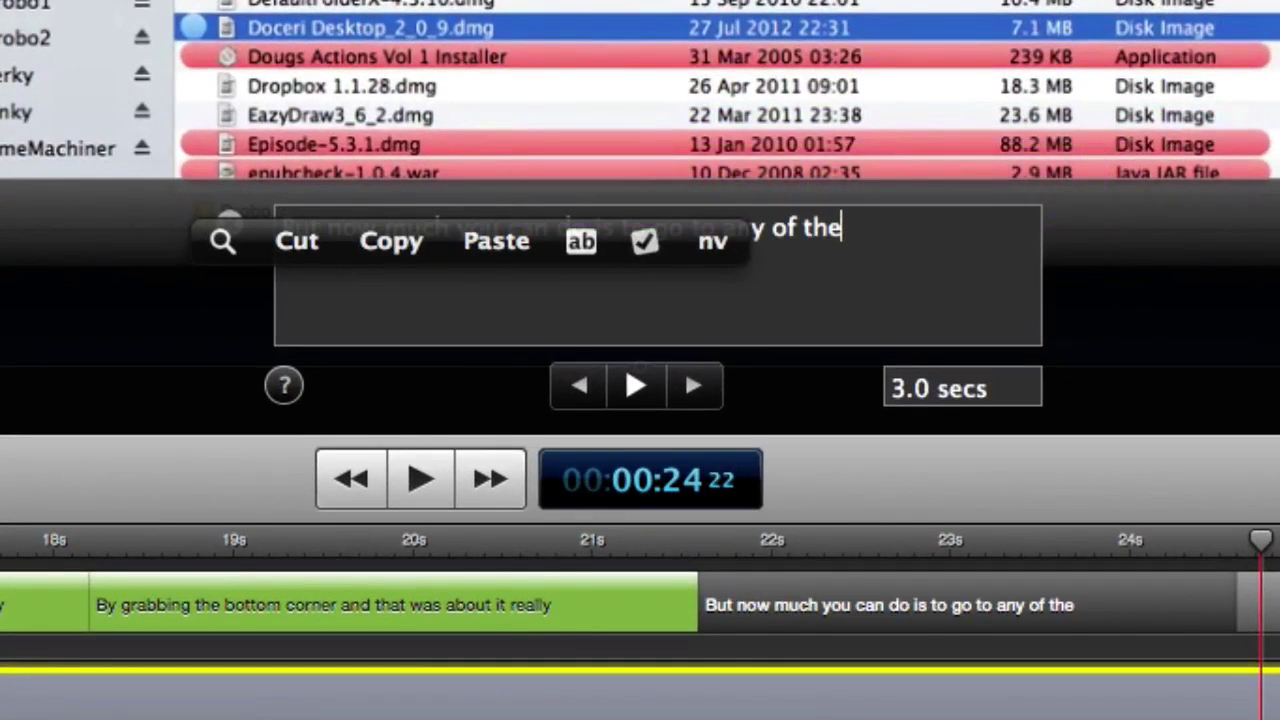
key(Escape)
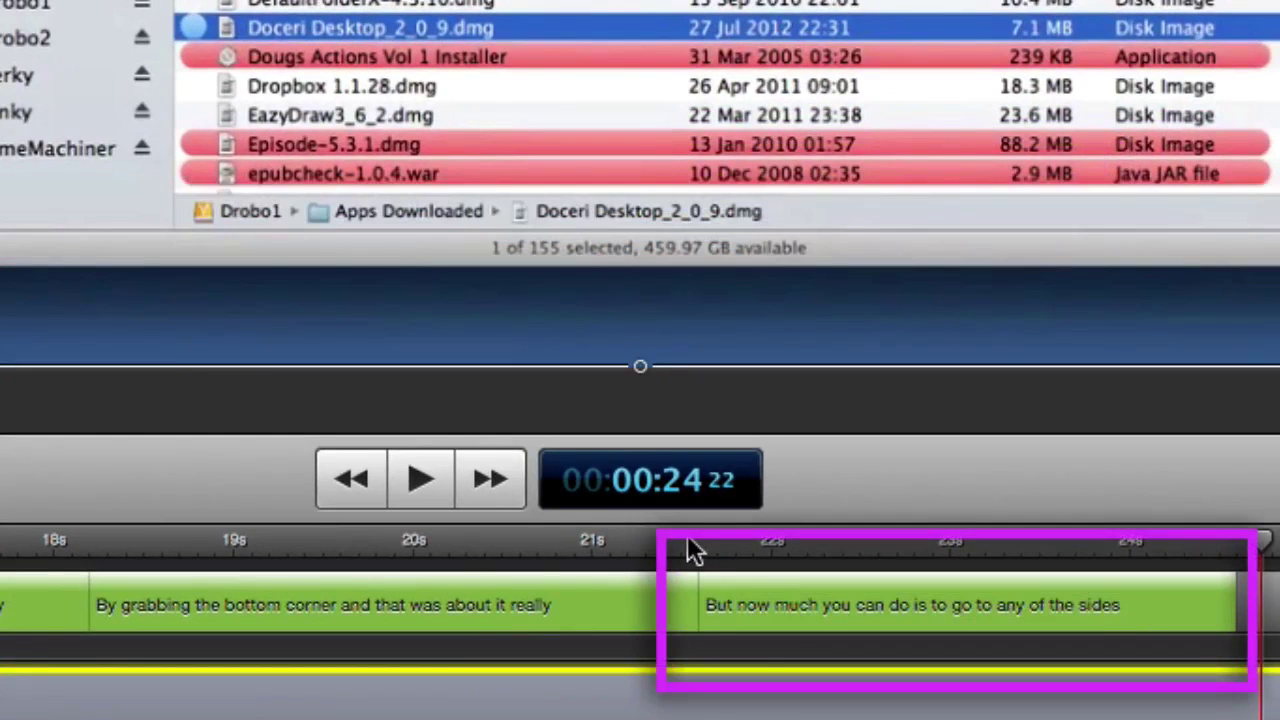
click(688, 541)
key(space)
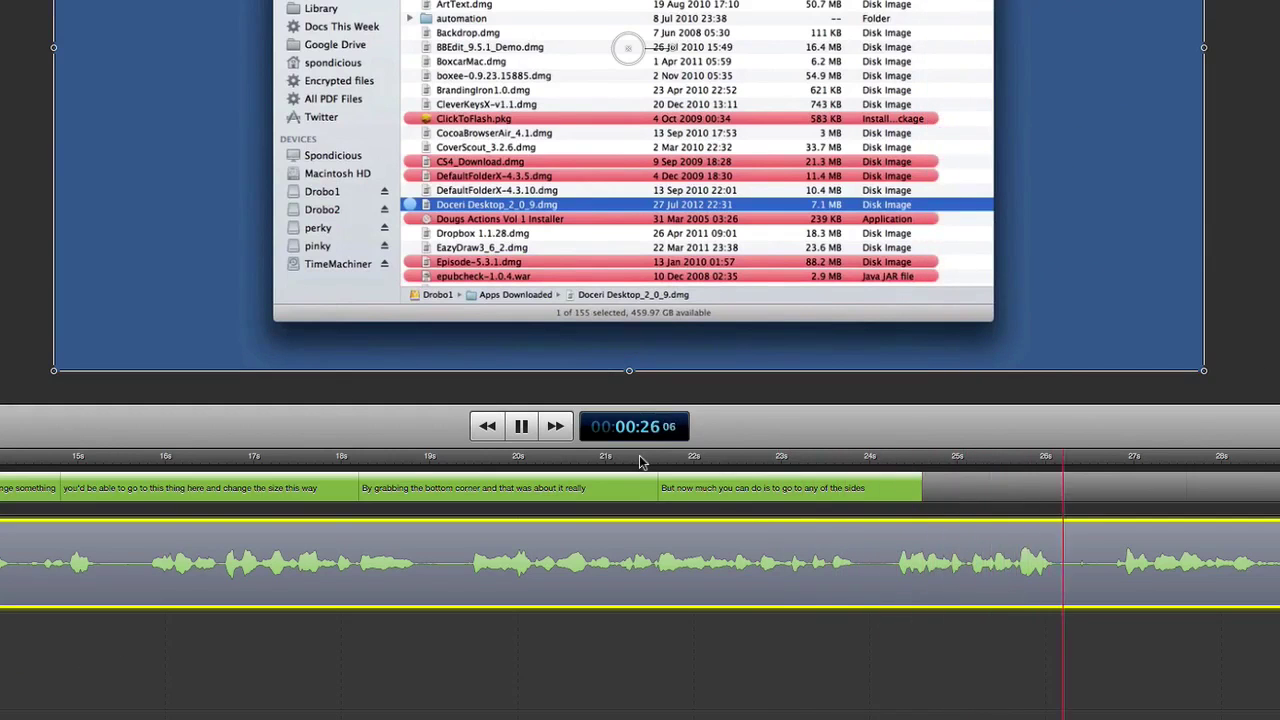
click(790, 488)
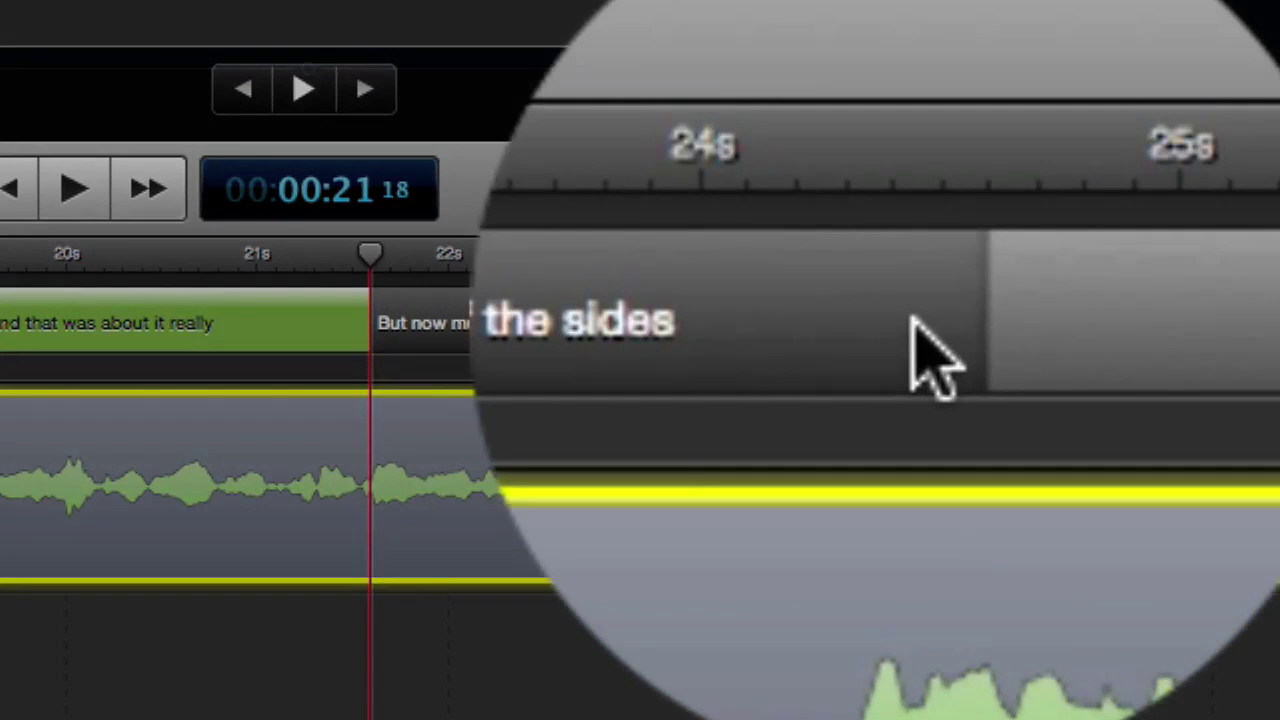
- Trim the 'But now much you can do…' caption to 2.4 secs and move the playhead to 24 s
drag(913, 325, 625, 325)
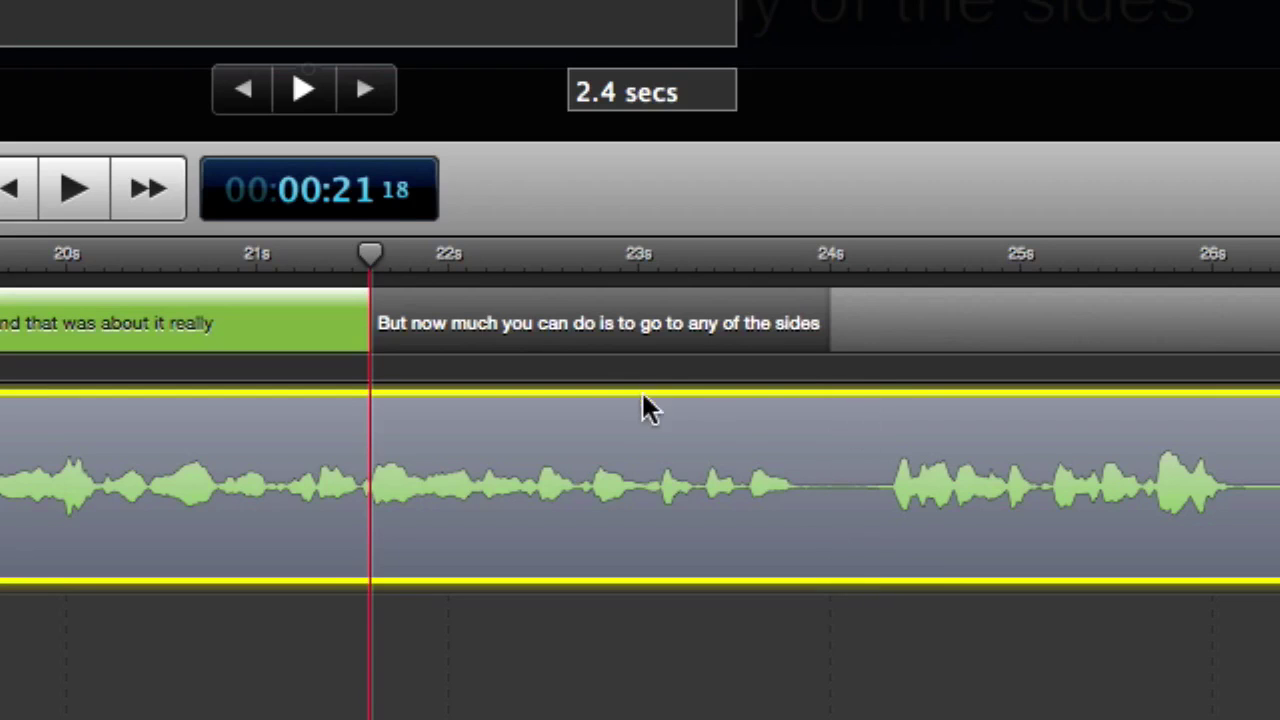
click(857, 400)
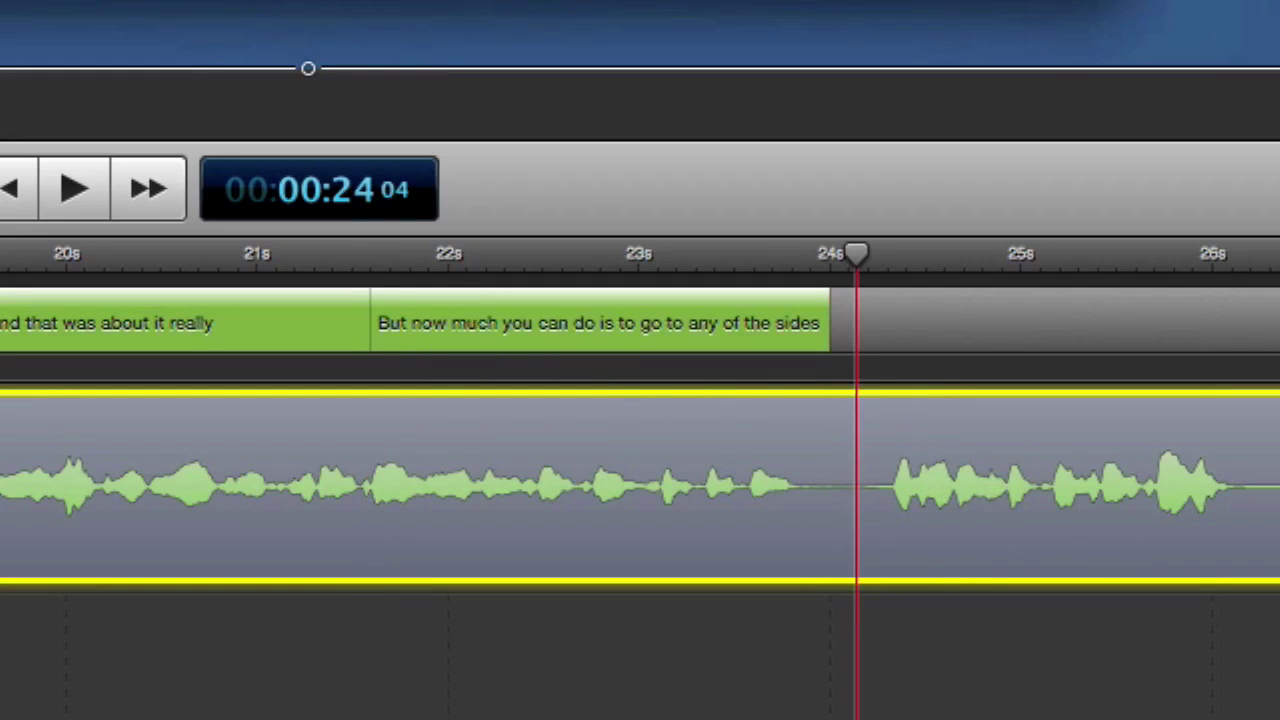
- Dictate the caption 'Go to any other sides and start changing these' from the 24 s mark
key(space)
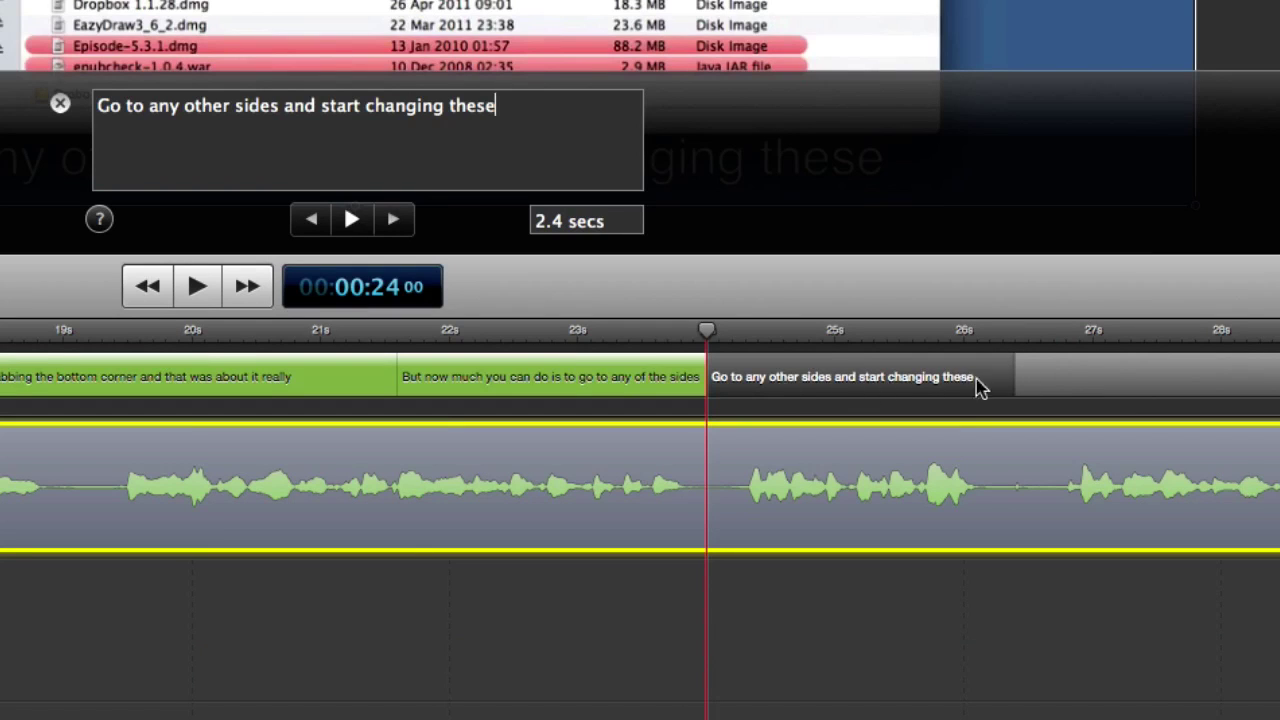
click(818, 386)
click(820, 386)
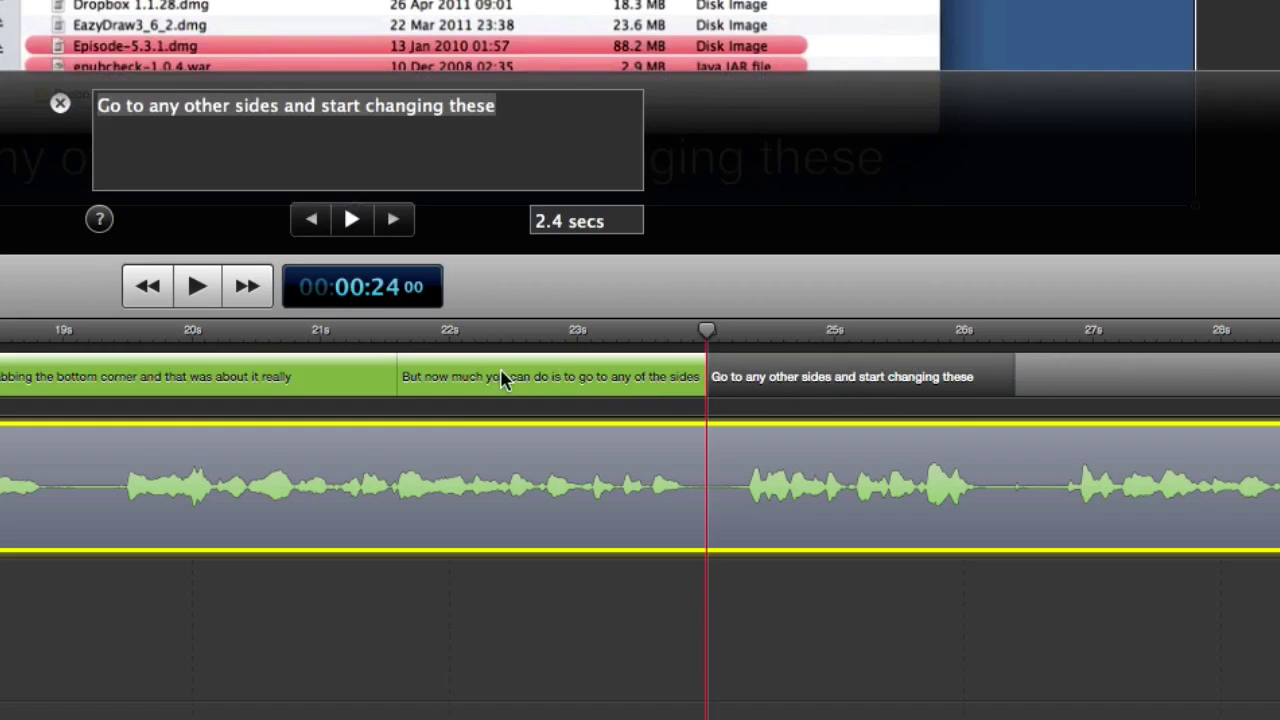
- Split the next 'Of the window…' caption onto two lines after the word 'before'
key(Tab)
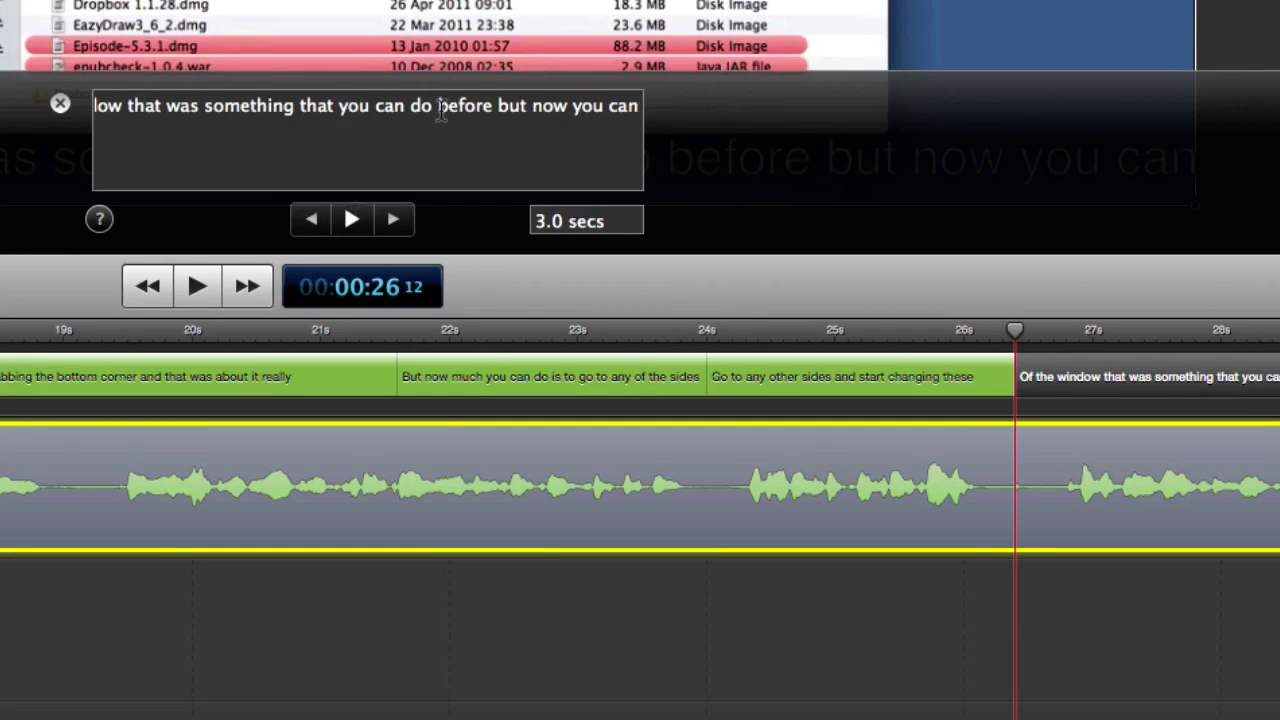
click(496, 105)
key(Return)
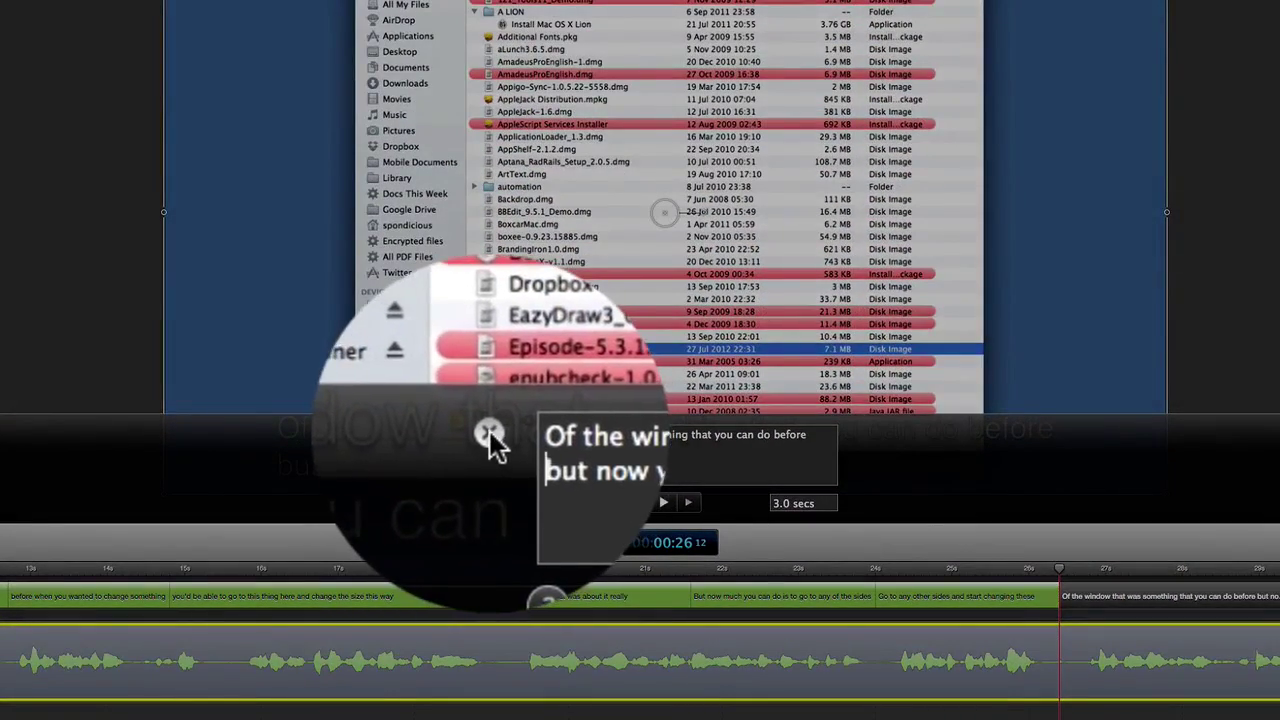
click(488, 433)
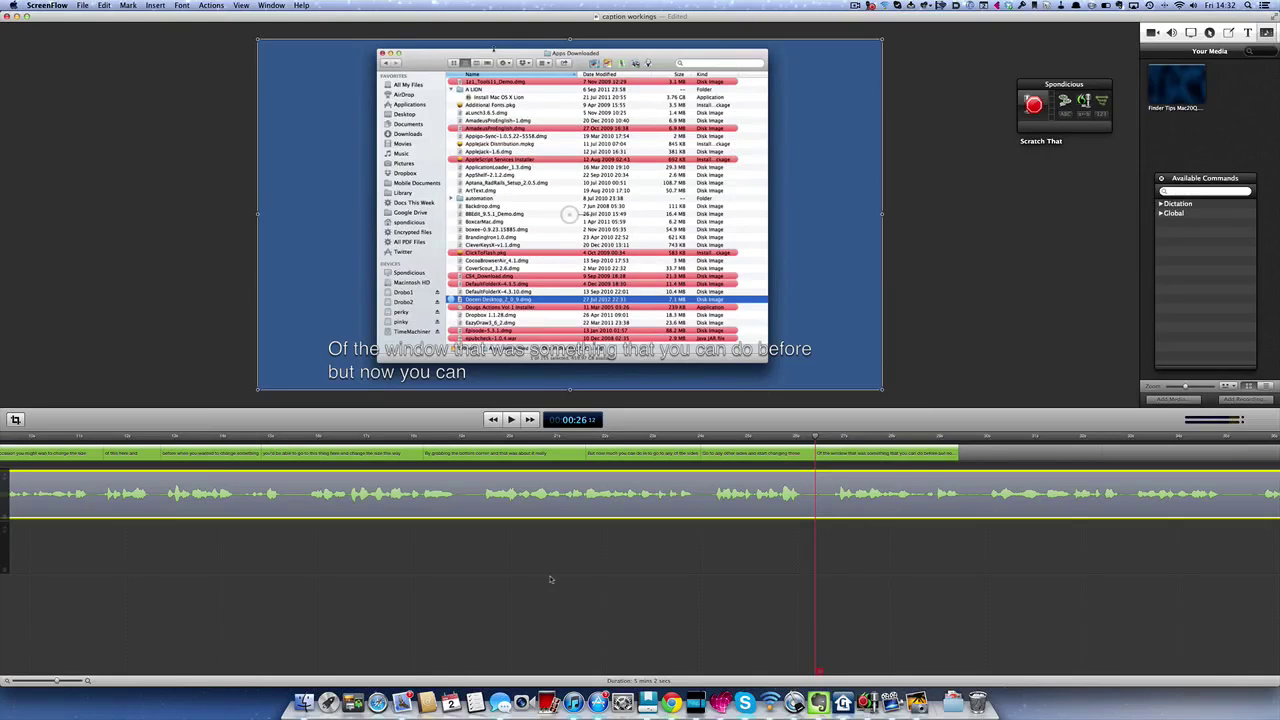
- Review the caption track's Export to SRT option and the export settings, then dismiss them
right_click(689, 452)
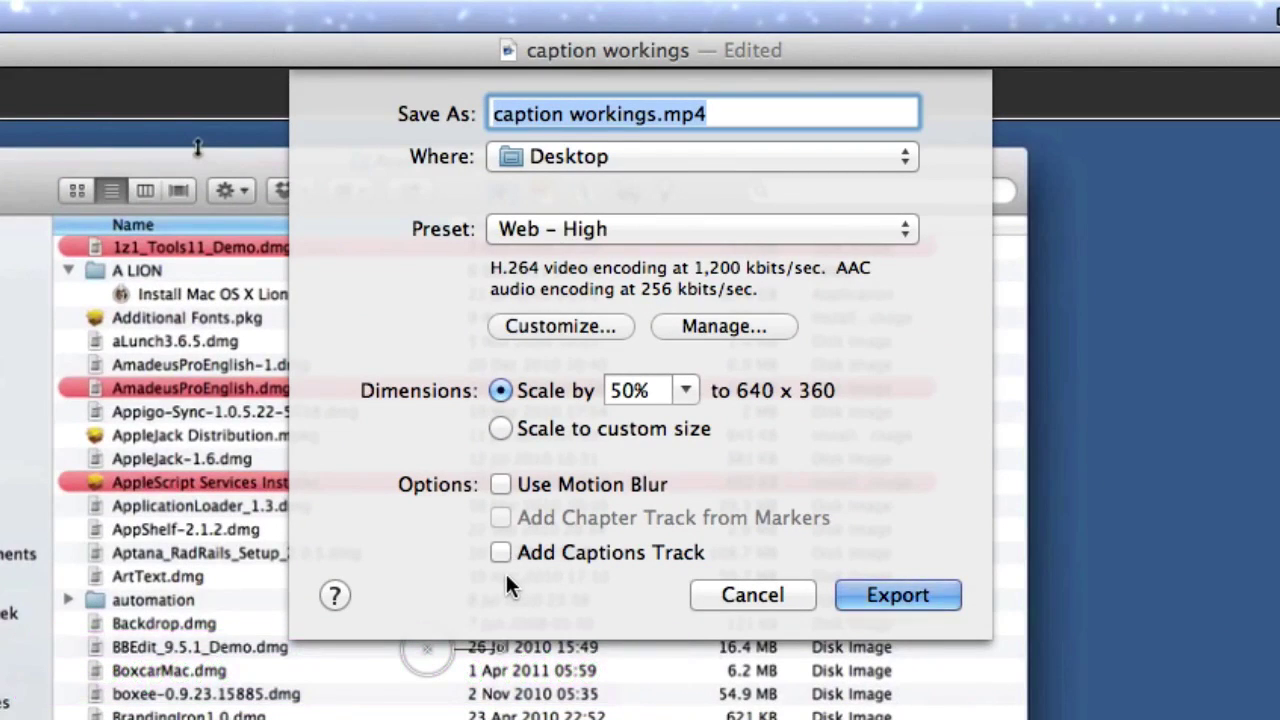
key(Return)
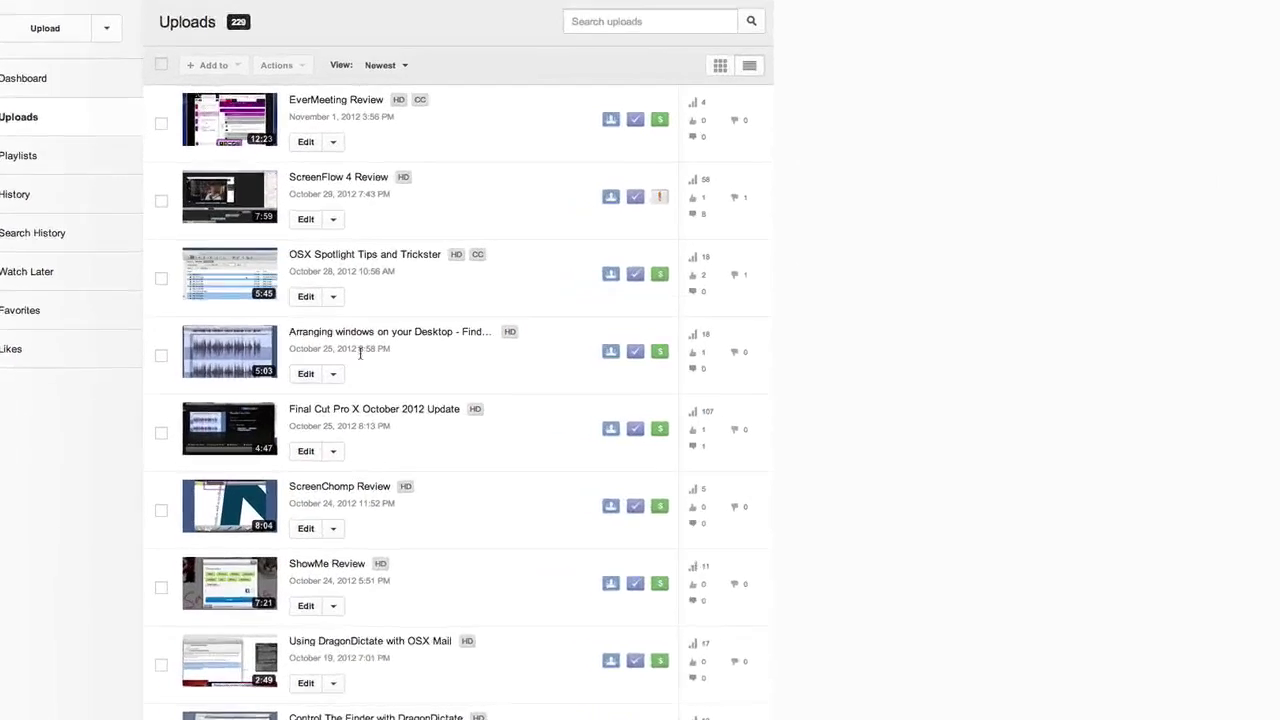
- Attach finderwindowscaptions.srt to the Arranging windows video as the English track 'Screenflow Caps'
click(333, 373)
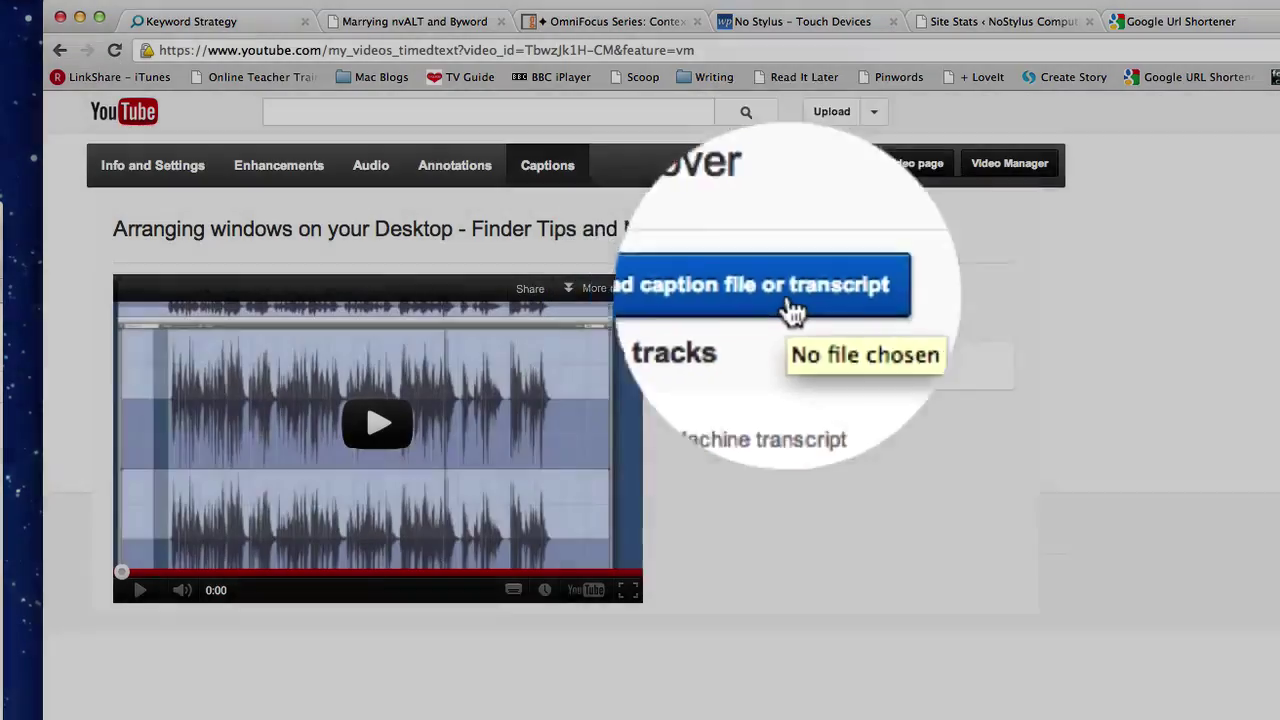
click(789, 302)
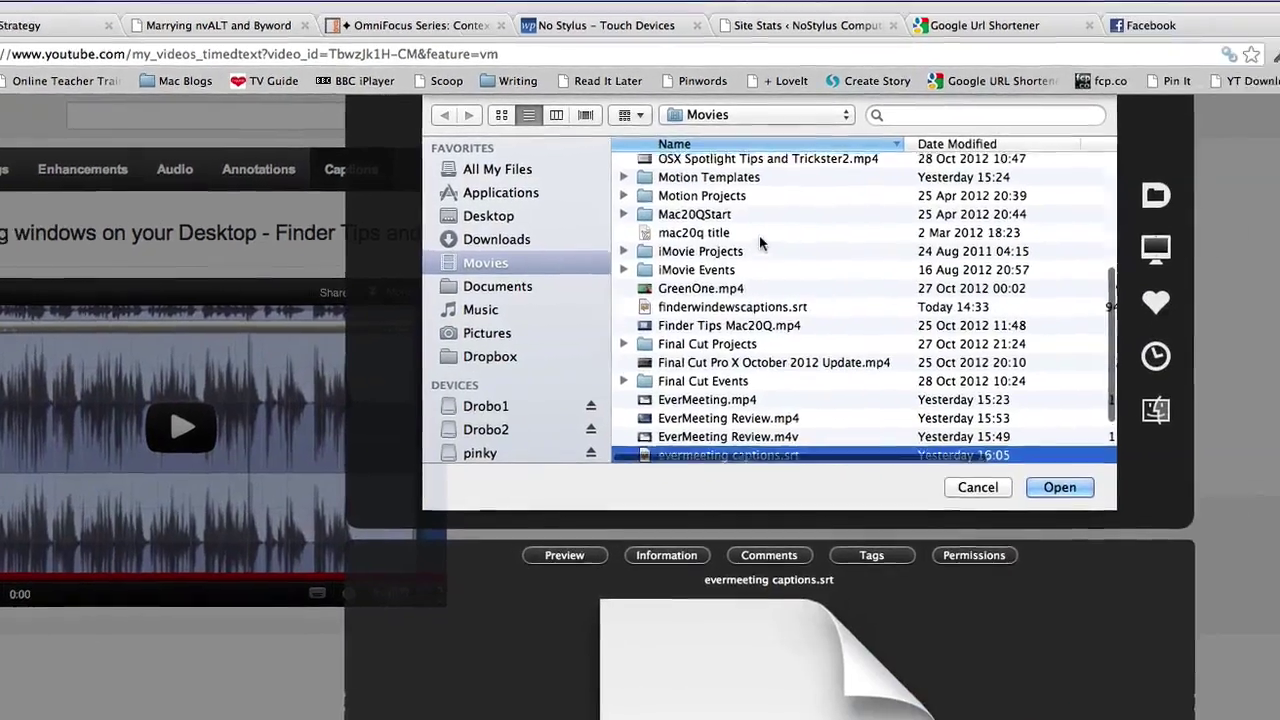
scroll(948, 239, up, 3)
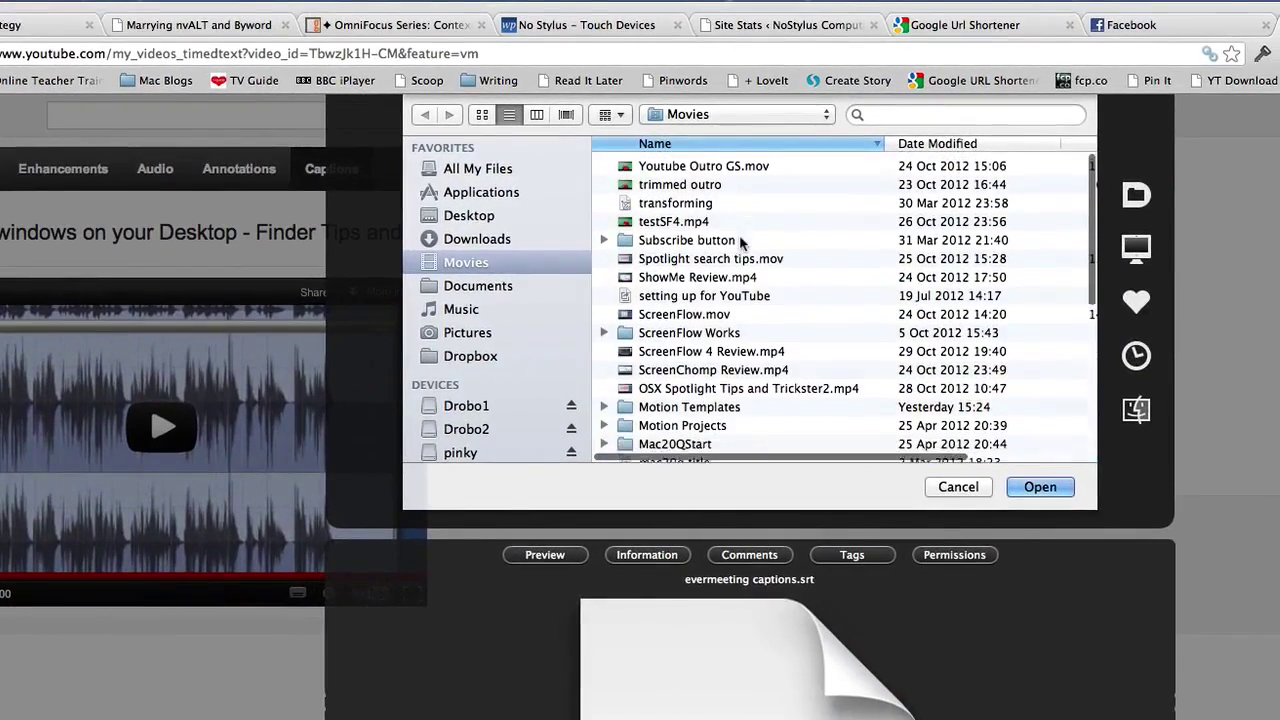
click(764, 162)
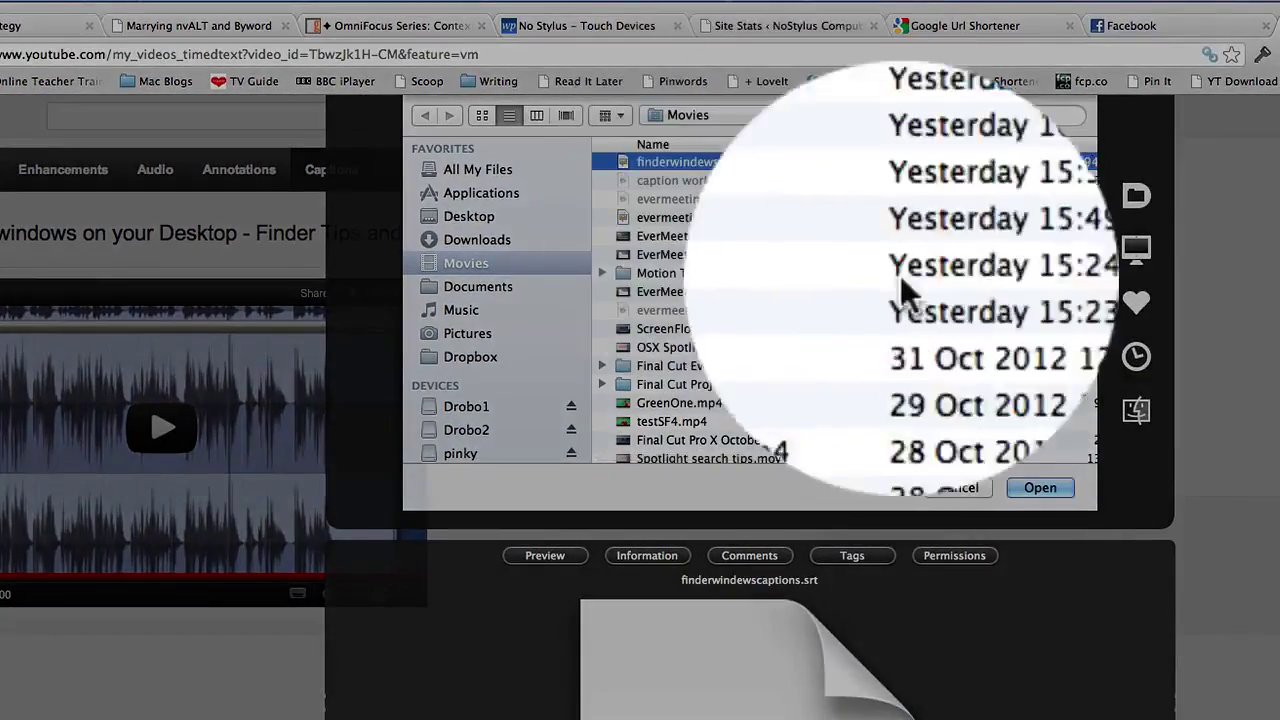
click(1040, 487)
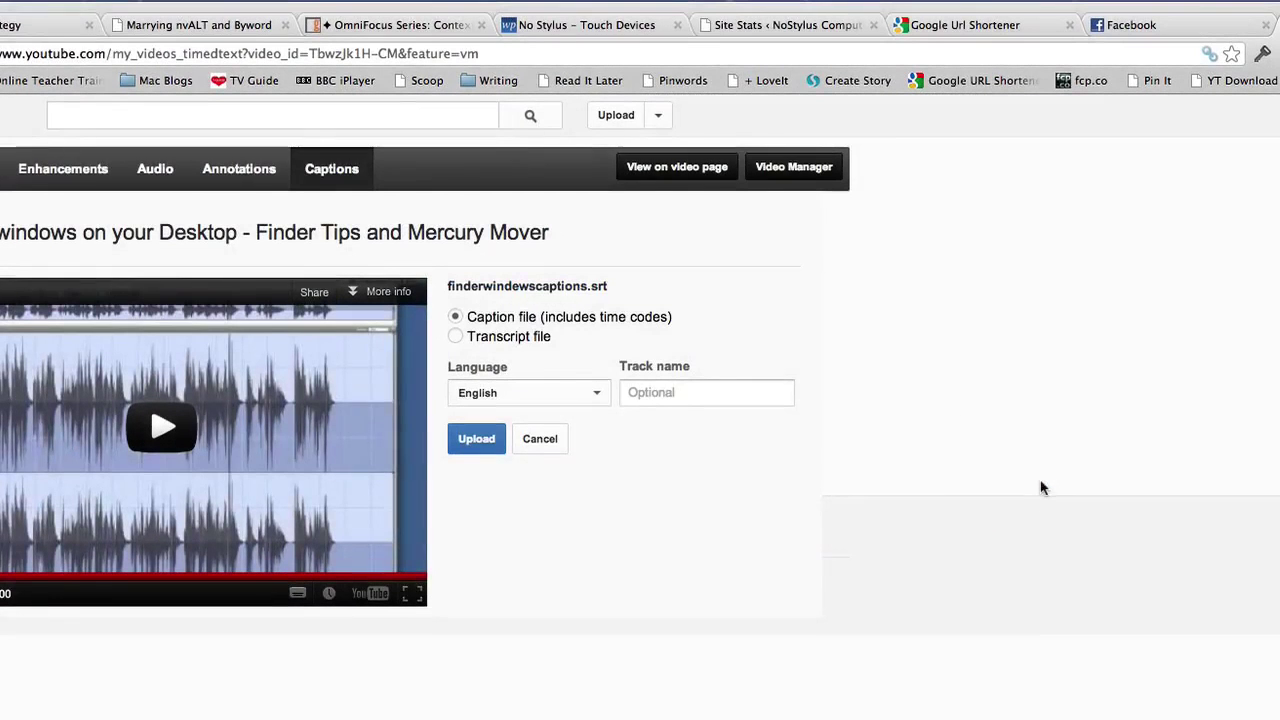
click(656, 395)
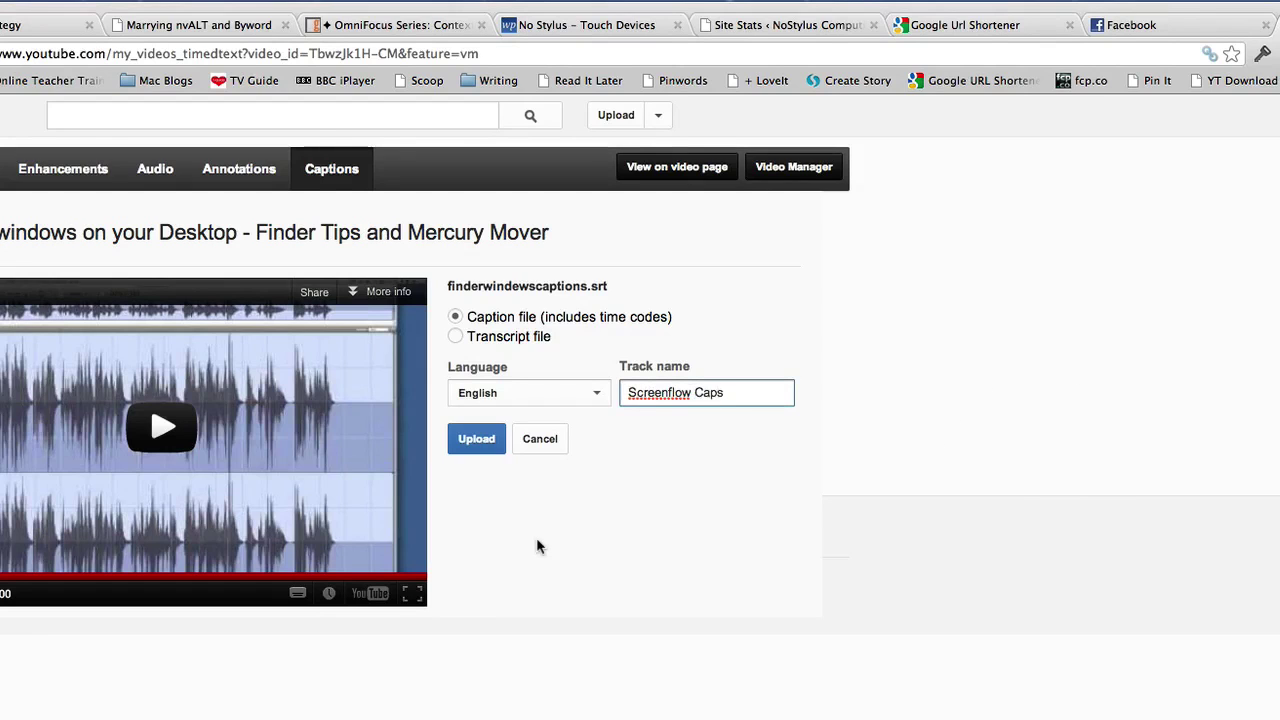
click(474, 446)
- Finish the upload and open the English - Screenflow Caps track's caption text for editing
click(479, 452)
click(709, 374)
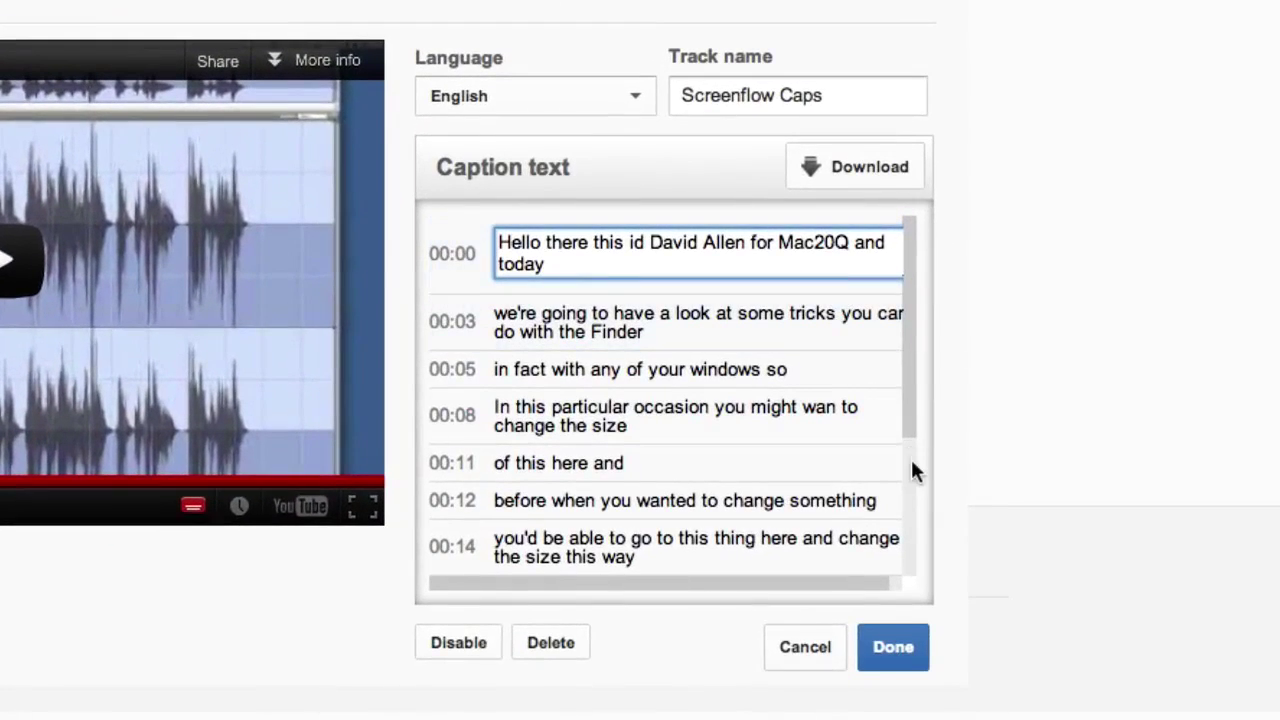
scroll(749, 518, down, 3)
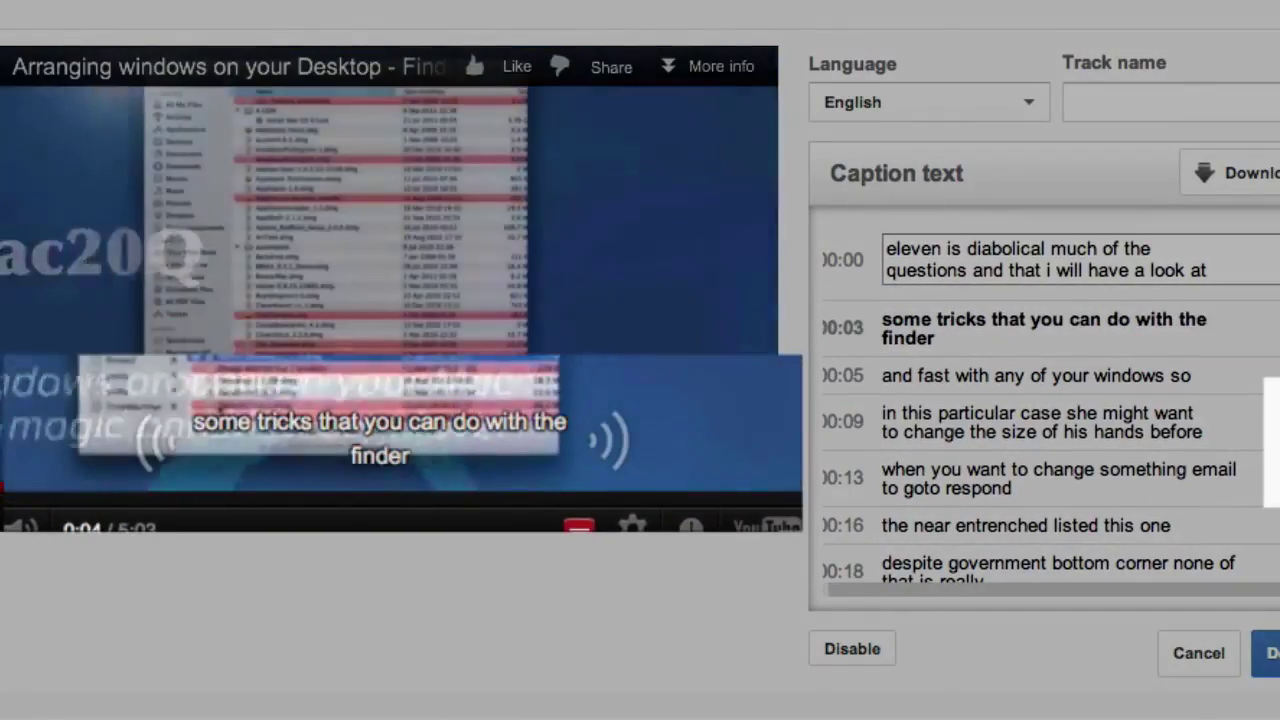
- Pause the video, rewind it to 0:00, and put the cursor in the first caption's text box
click(33, 514)
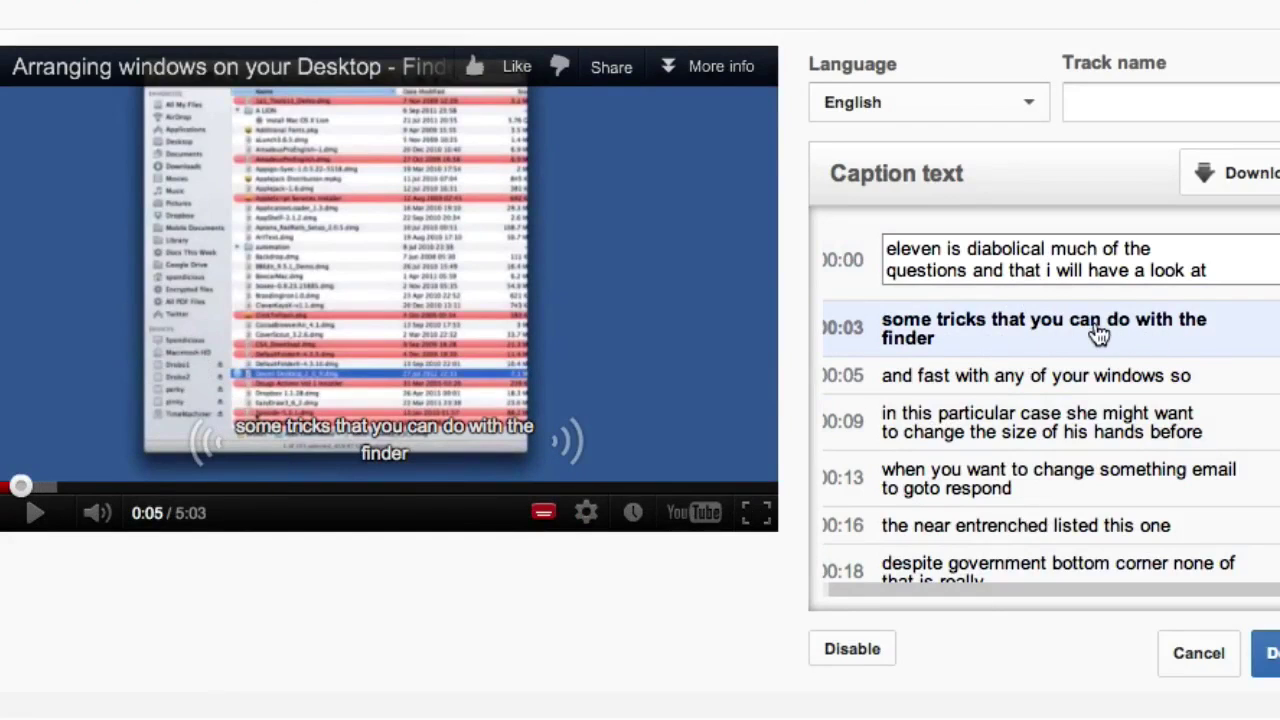
click(1096, 281)
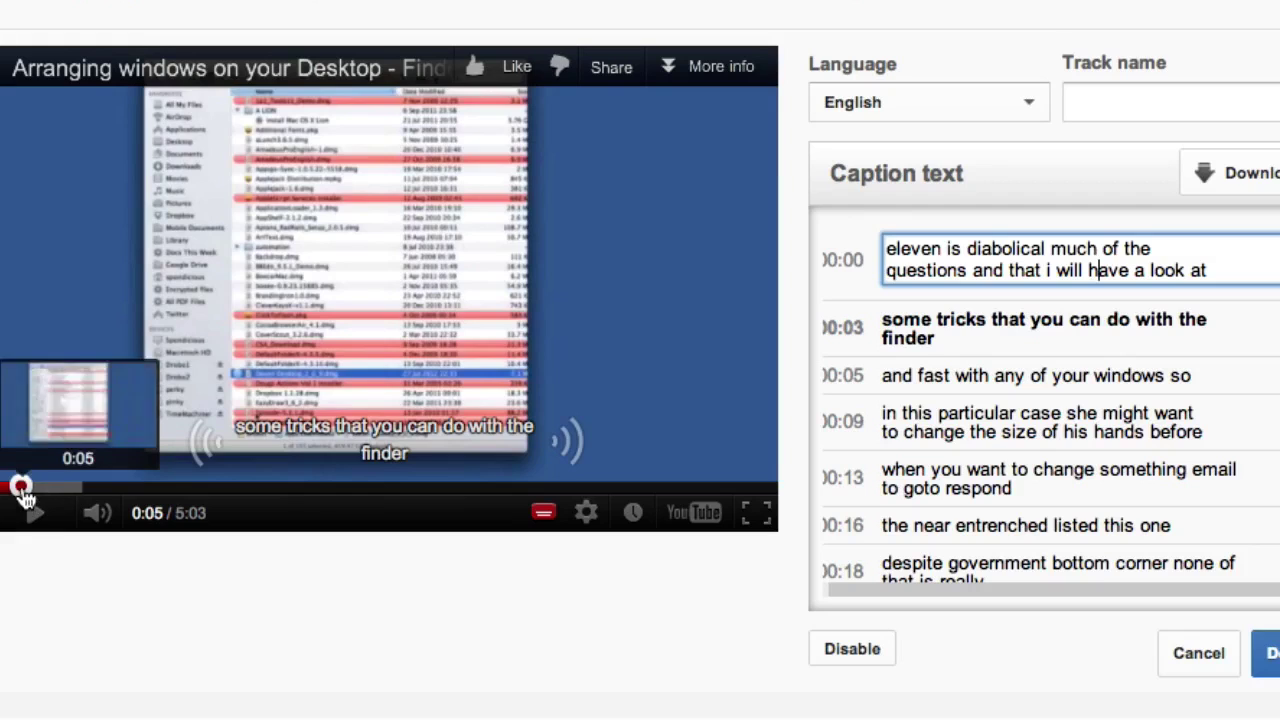
drag(22, 489, 9, 489)
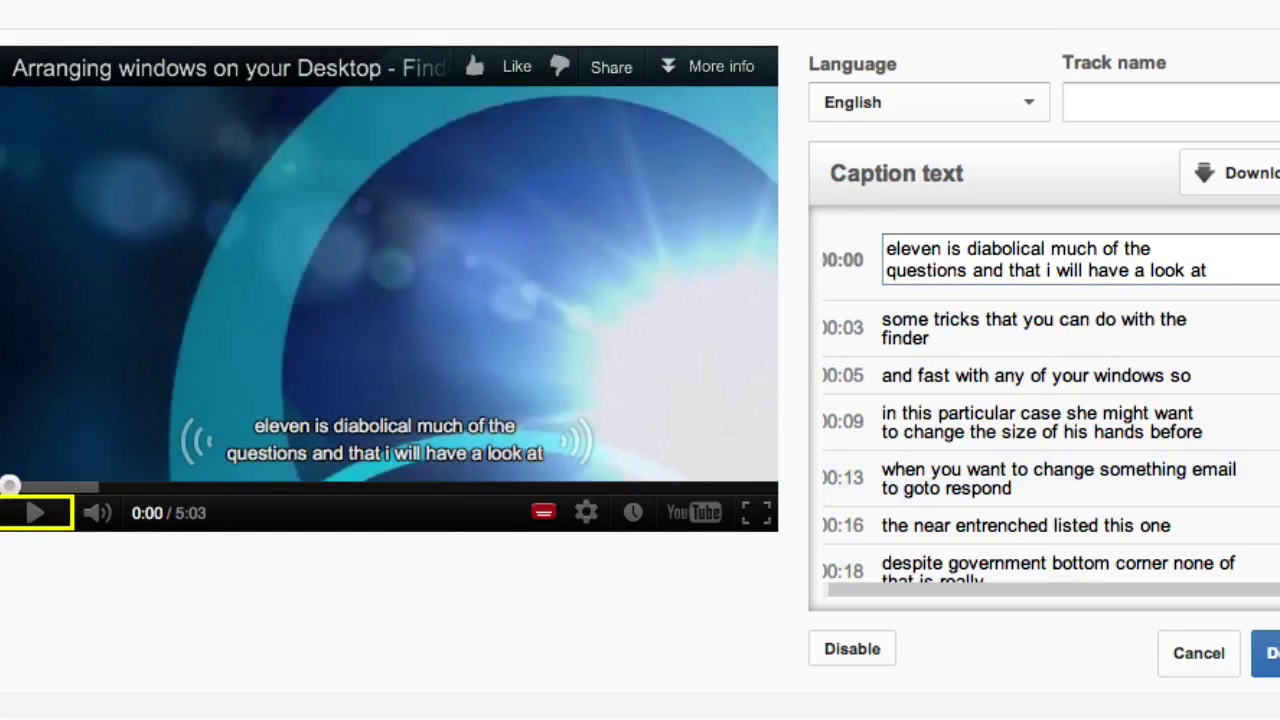
click(1237, 270)
- Replace the first caption with a dictated introduction naming the speaker, about moving Finder windows
key(ctrl+a)
key(BackSpace)
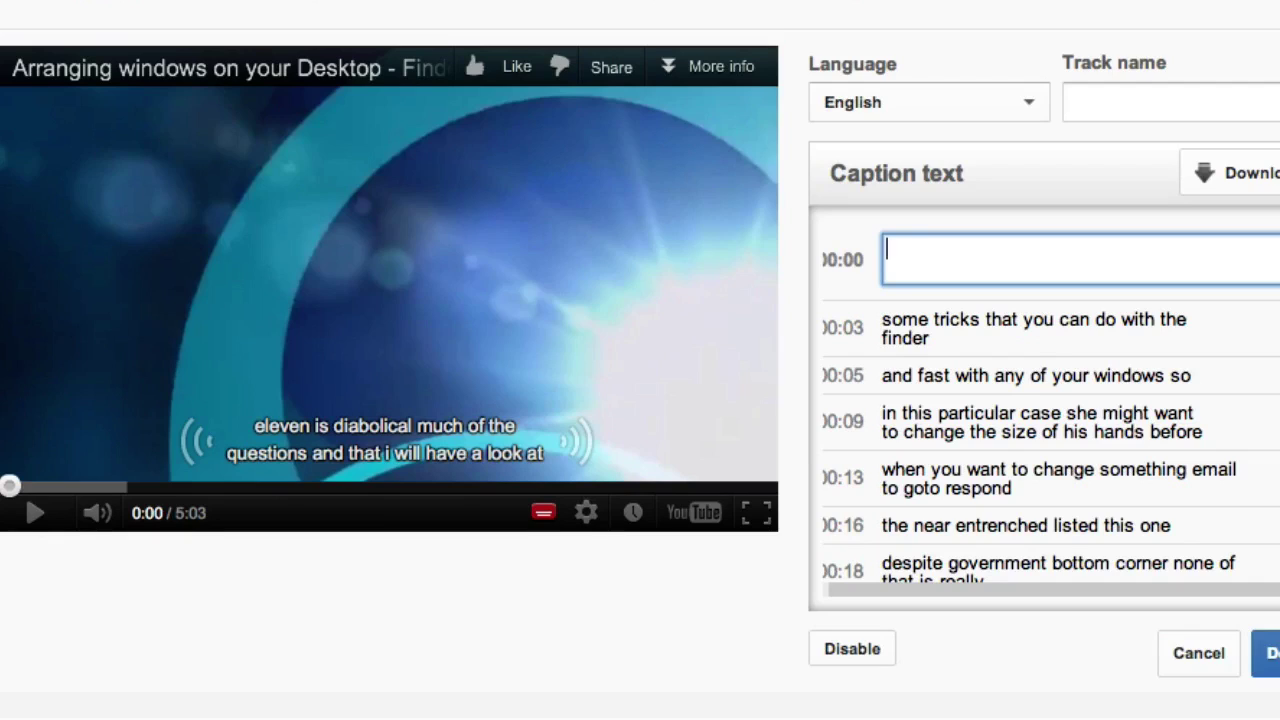
text(Hello there this is David Allen and they were going to look at moving Finder windows)
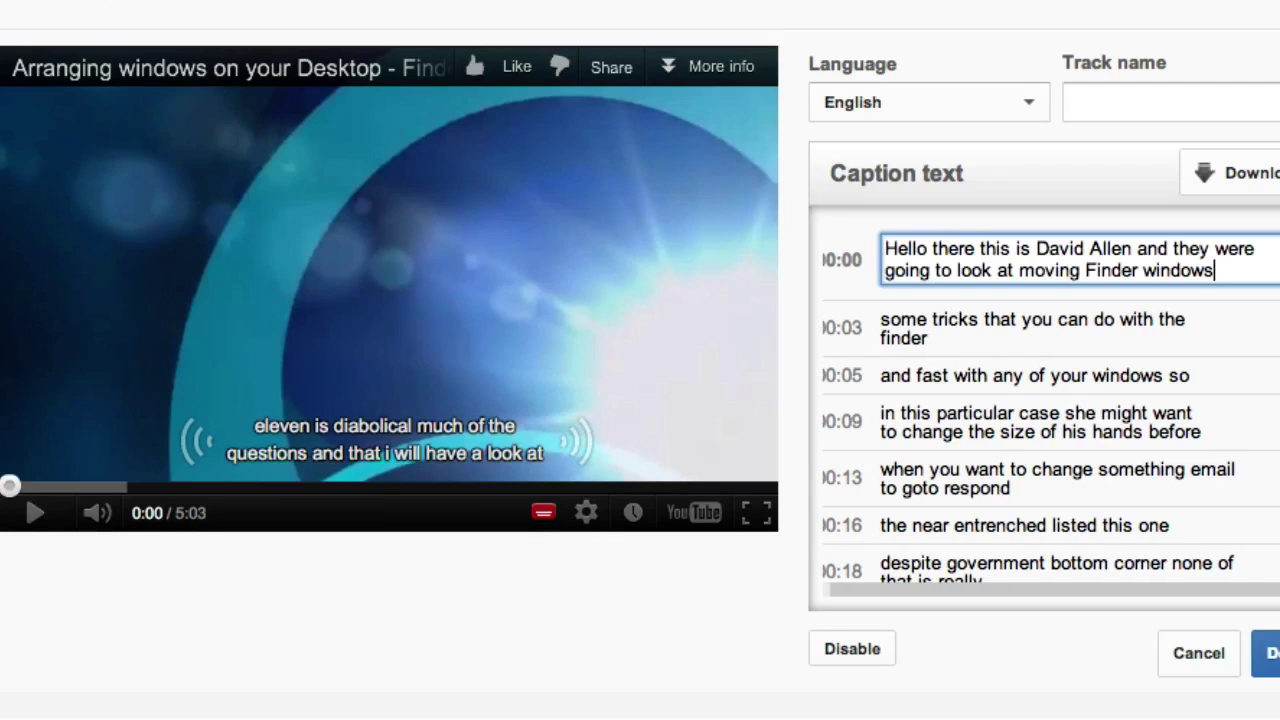